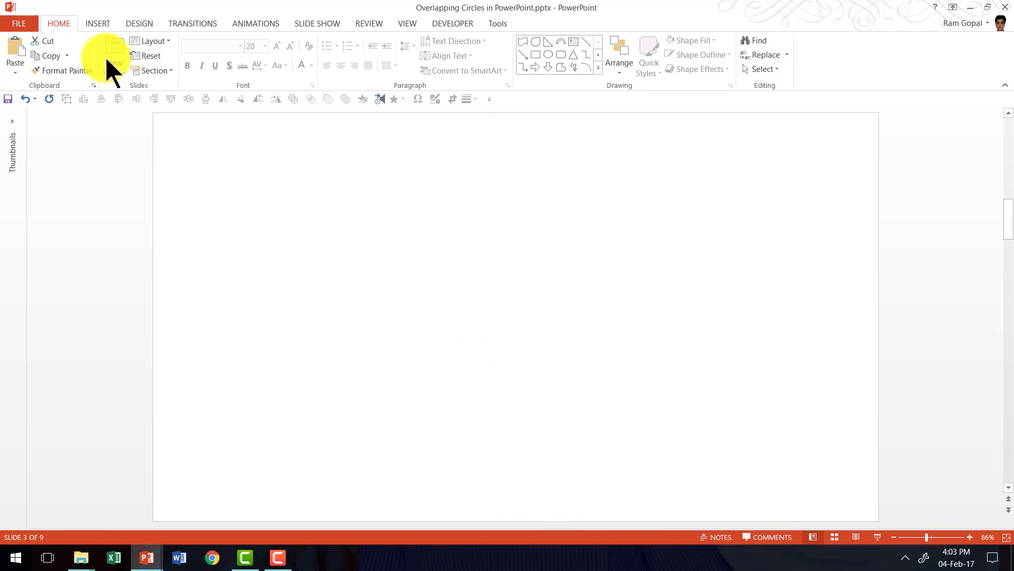
Step: Insert a Basic Venn SmartArt from the Relationship category onto the blank slide
left_click(95, 23)
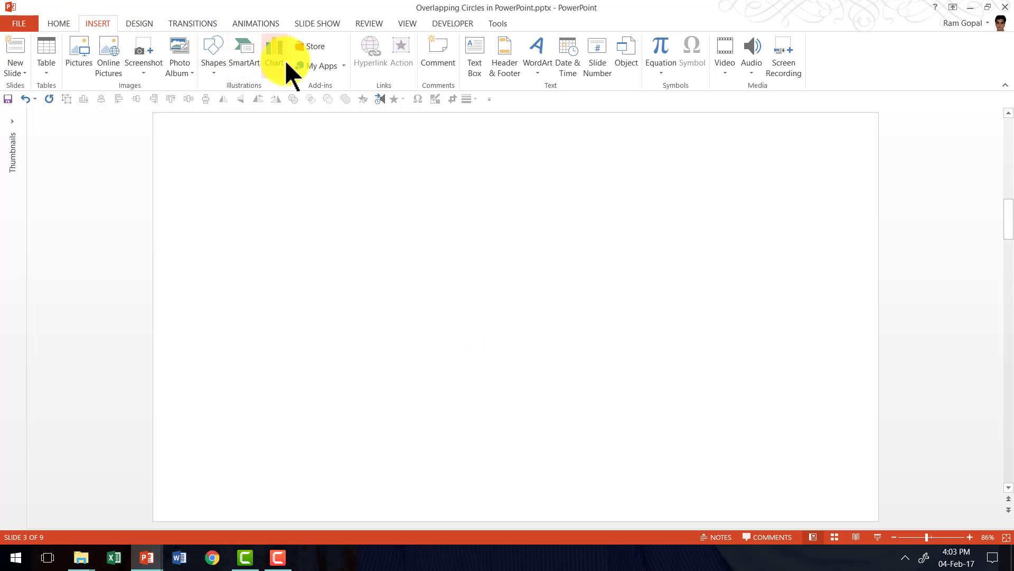
left_click(242, 59)
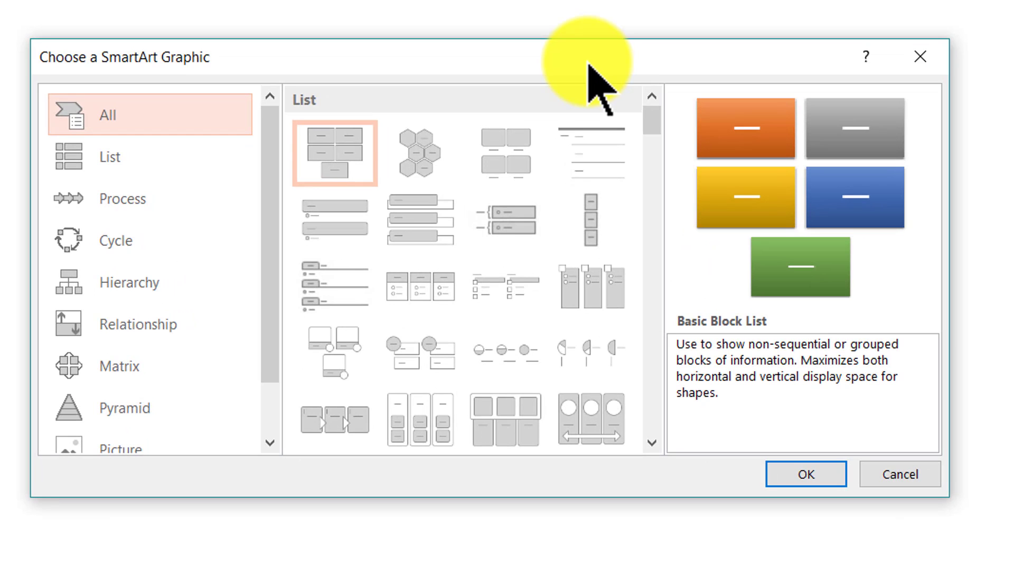
left_click(126, 335)
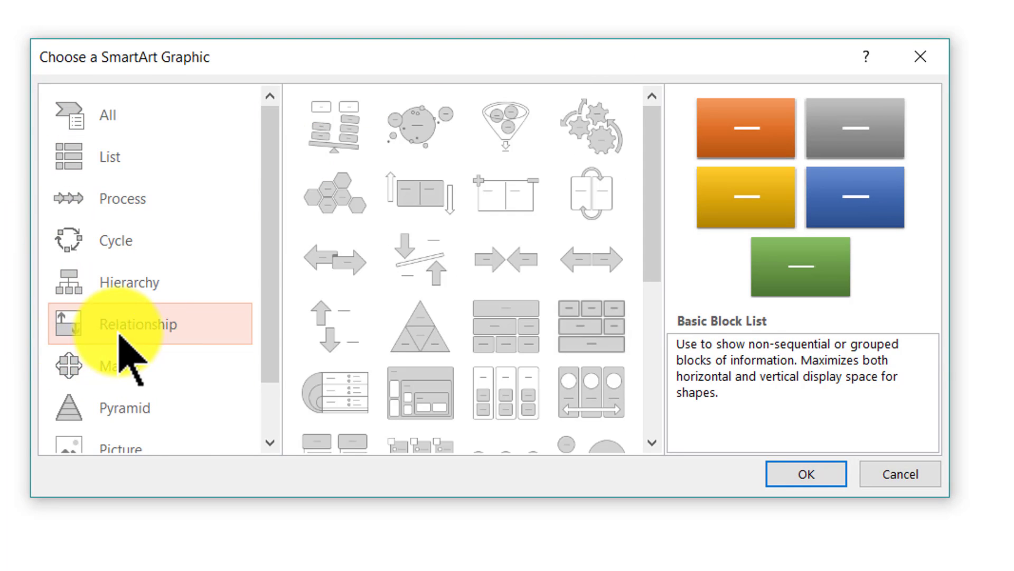
left_click_drag(656, 158, 648, 329)
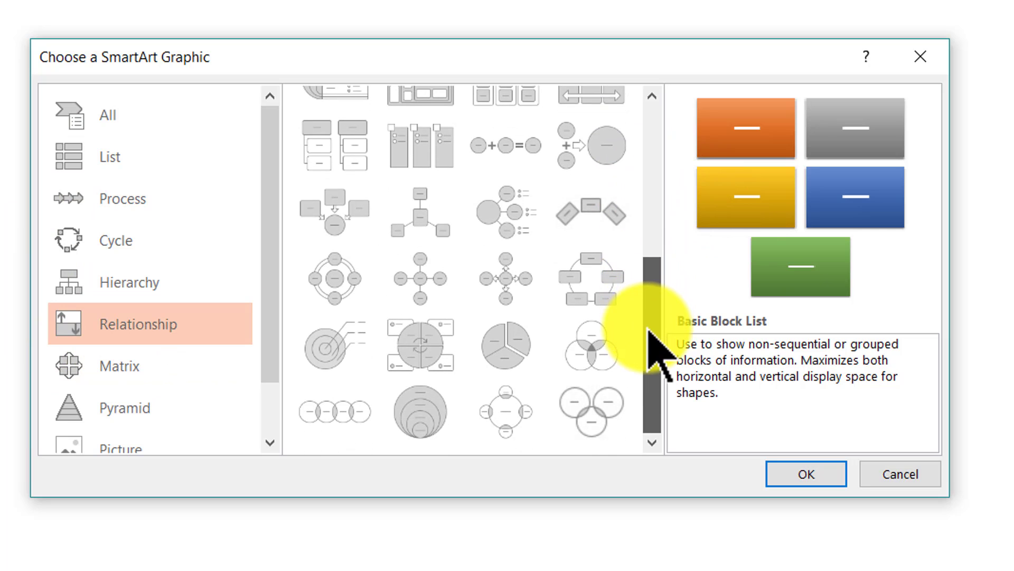
left_click(602, 353)
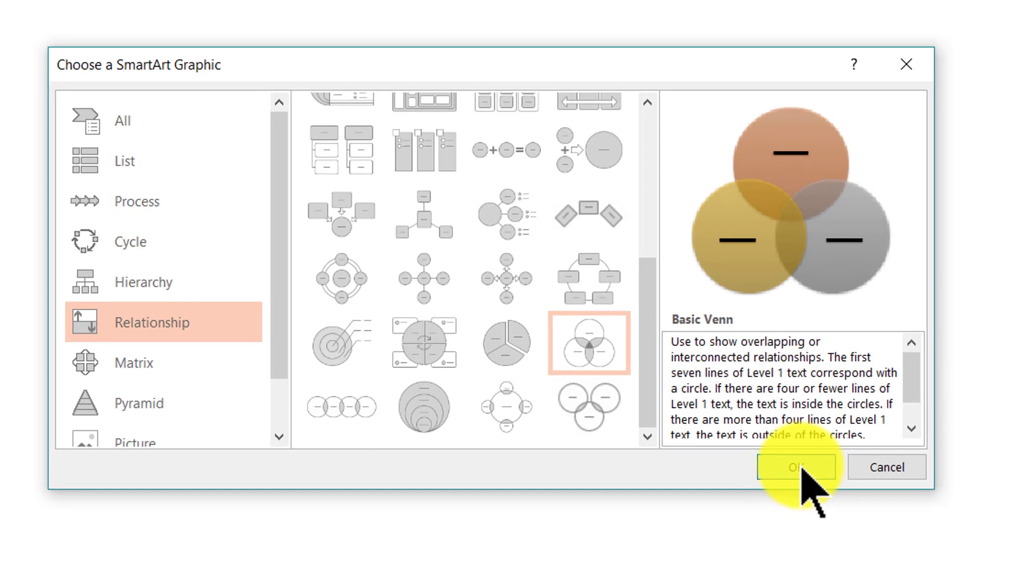
left_click(813, 478)
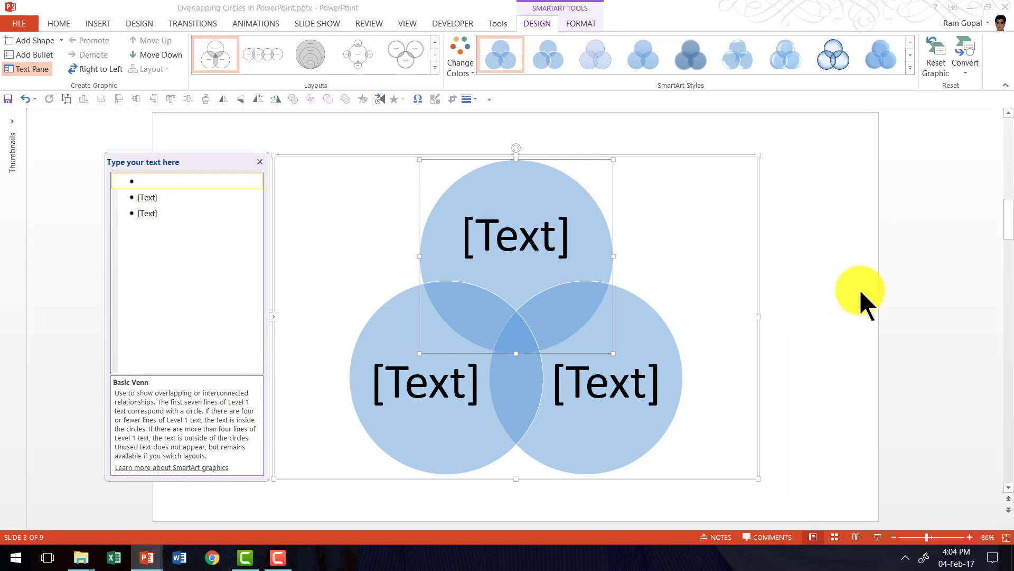
Step: Convert the whole Venn SmartArt diagram to plain shapes
left_click(759, 249)
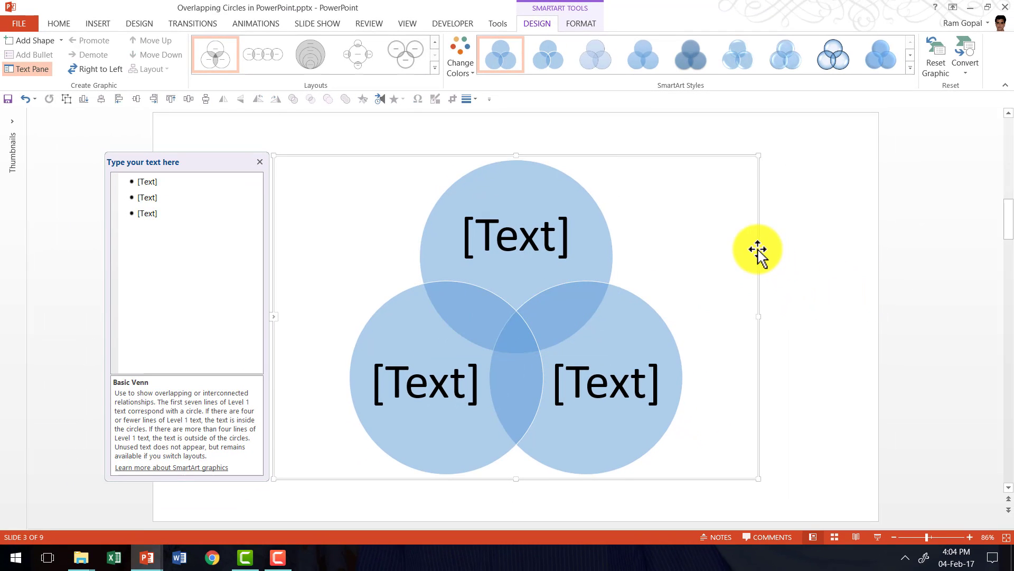
left_click(969, 62)
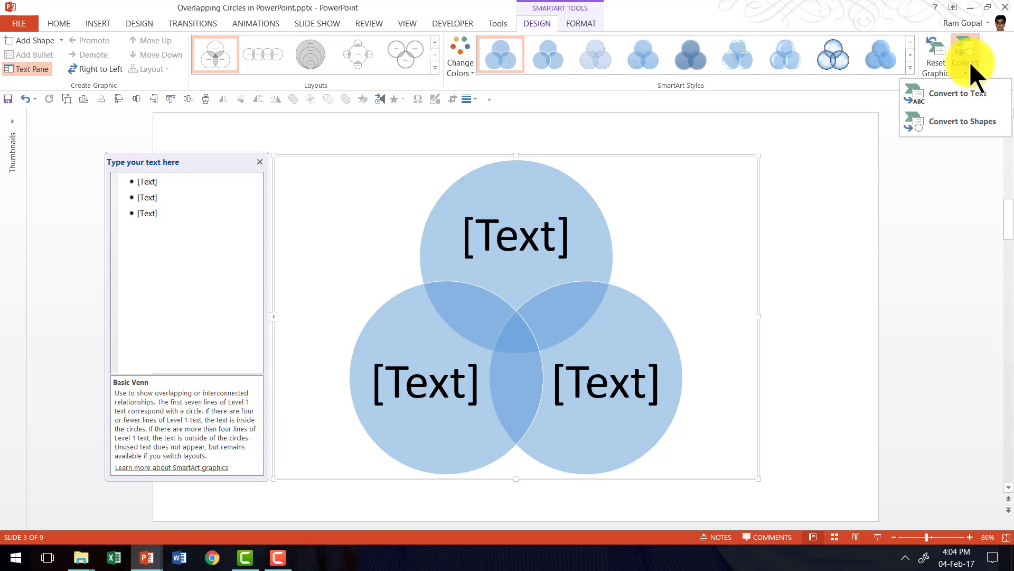
left_click(950, 121)
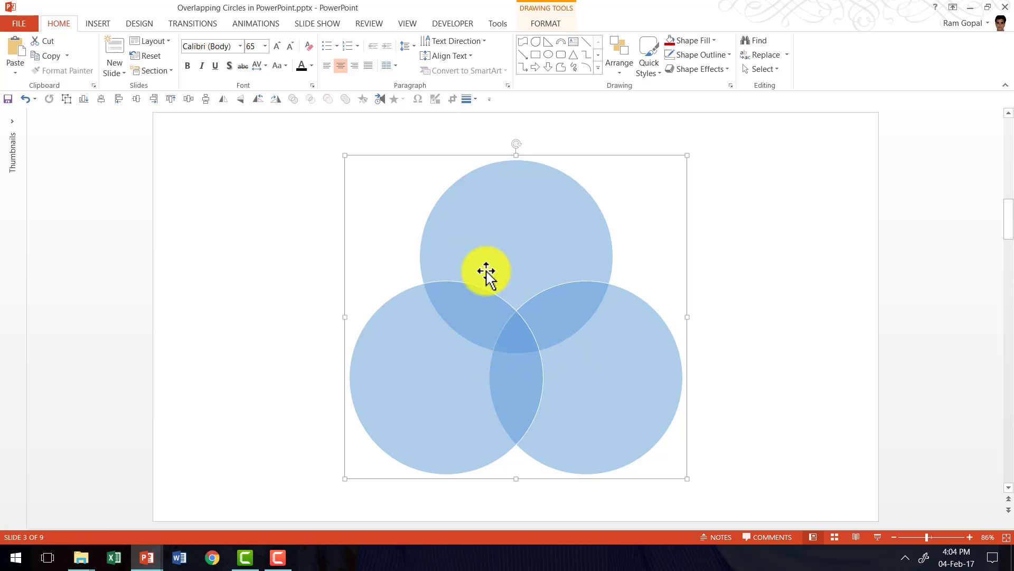
Step: Ungroup the converted shapes into three separate circles
right_click(582, 233)
mouse_move(634, 312)
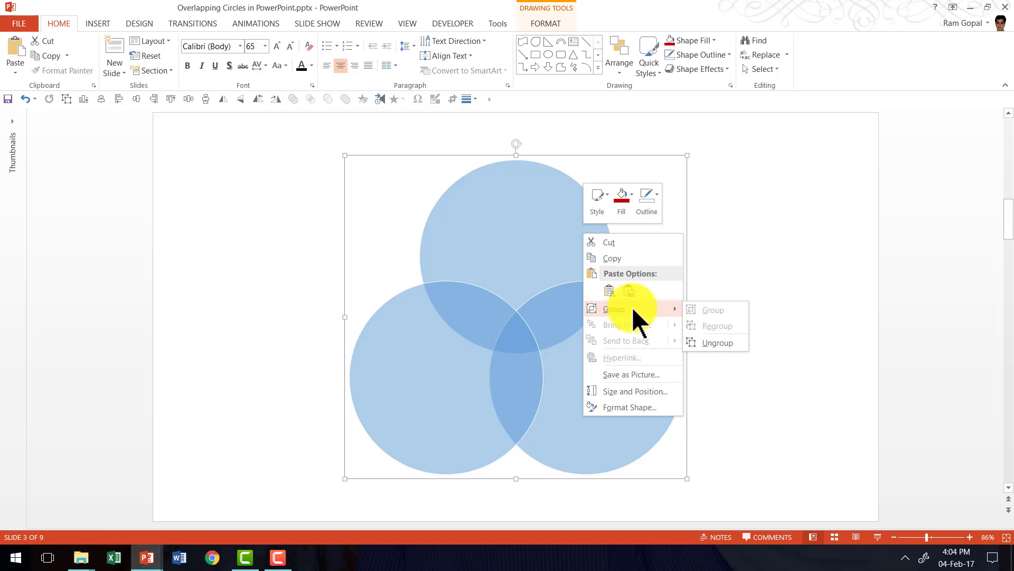
left_click(718, 341)
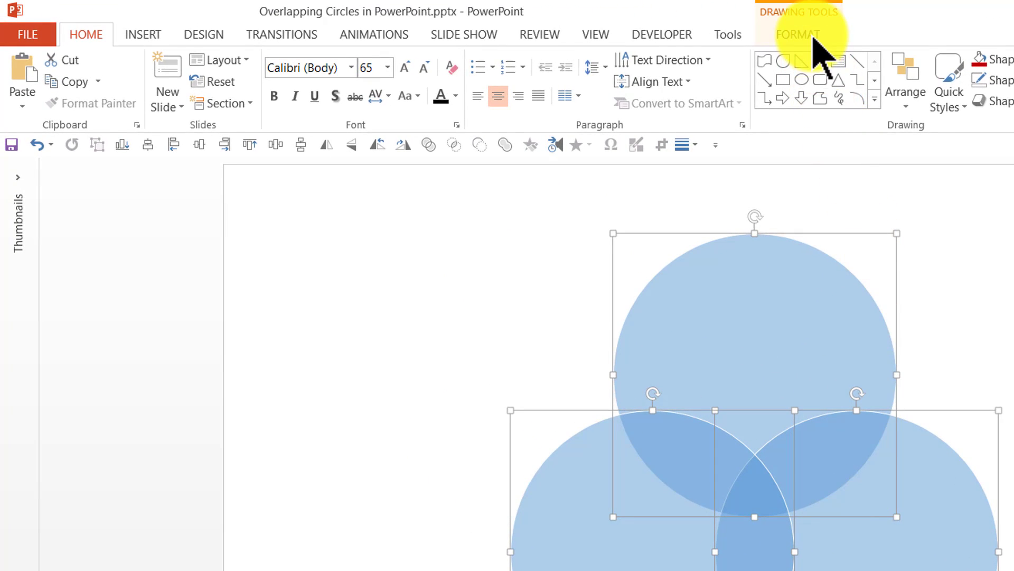
Step: Fragment the three circles into separate pieces where they overlap
left_click(814, 38)
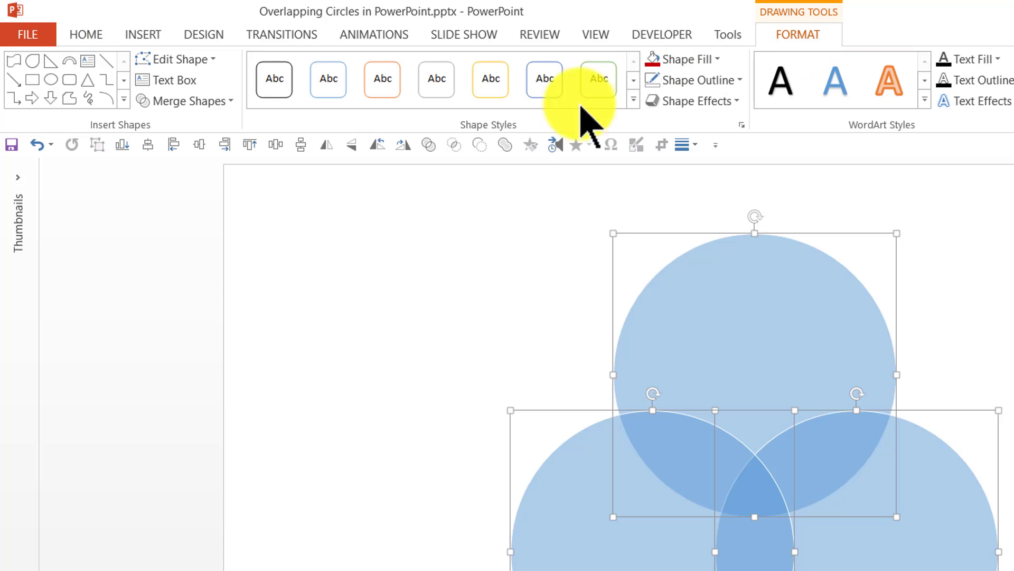
left_click(200, 103)
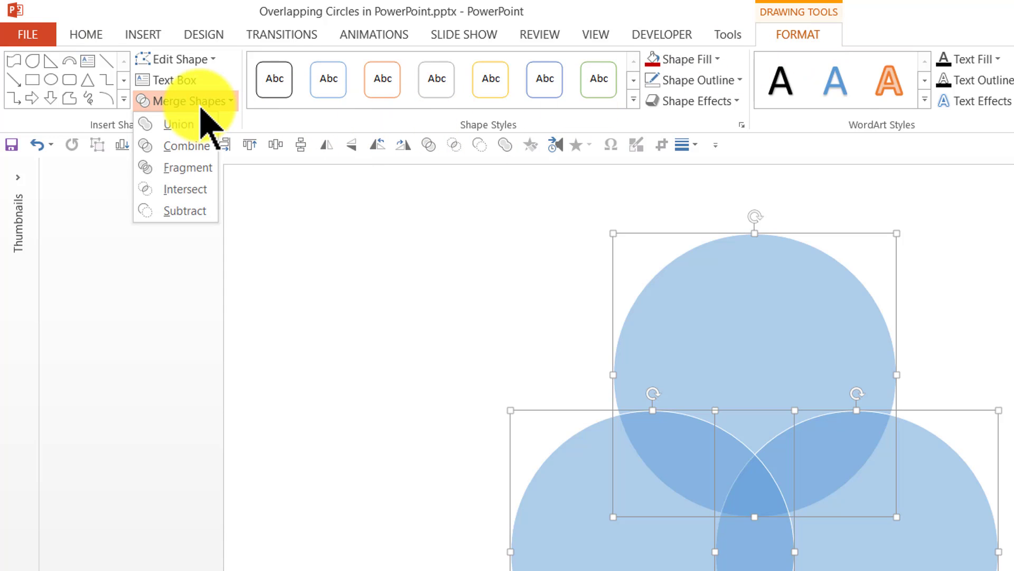
left_click(190, 167)
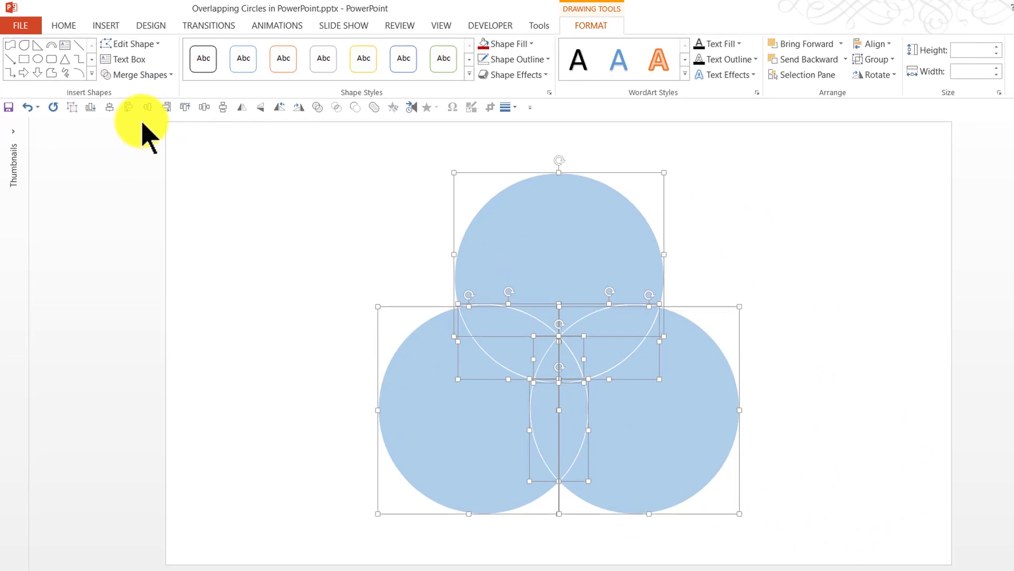
Step: Set the fill transparency of all circle fragments to 0% so they are solid blue
left_click(145, 134)
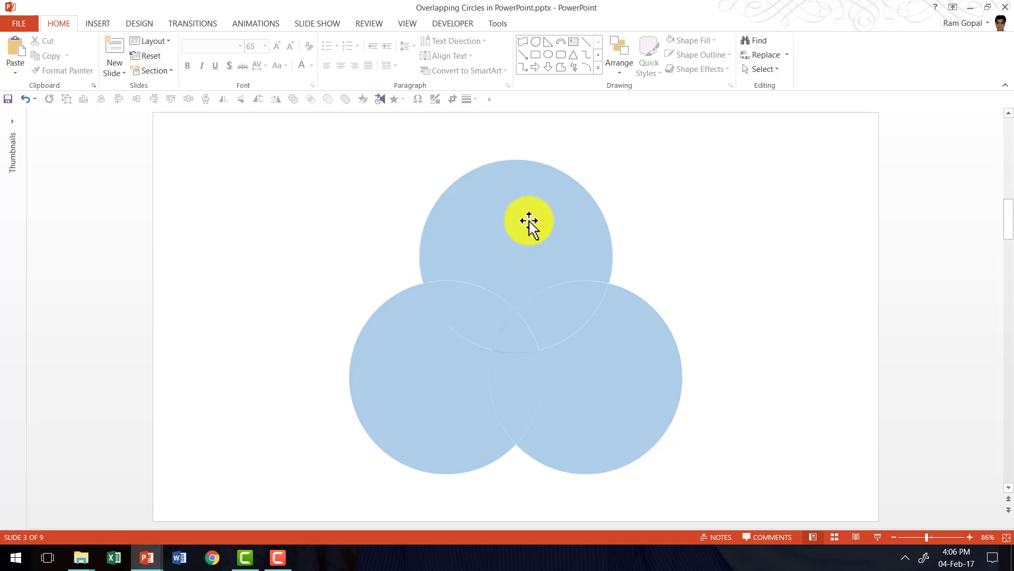
left_click_drag(720, 494, 324, 114)
right_click(567, 213)
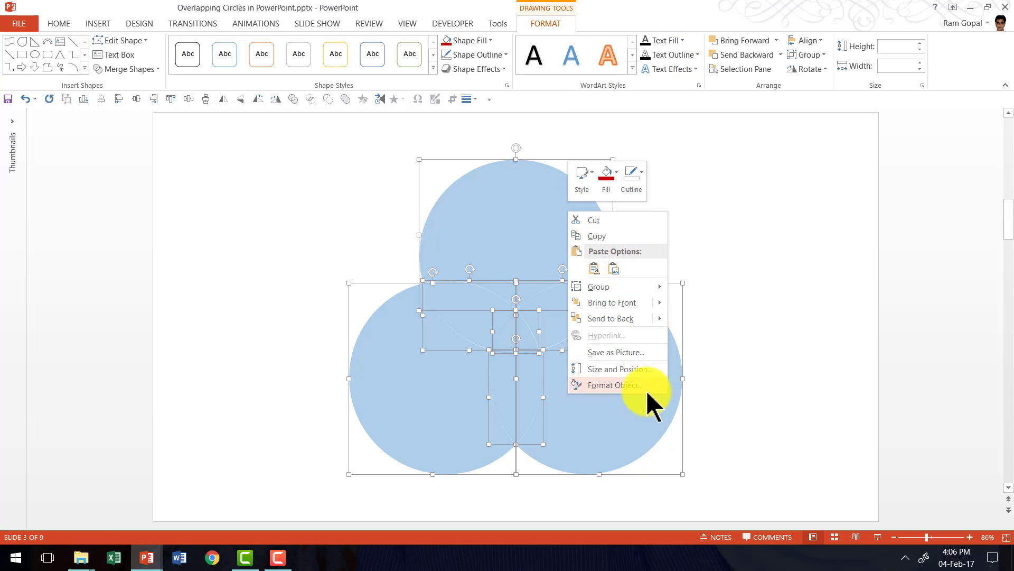
left_click(646, 387)
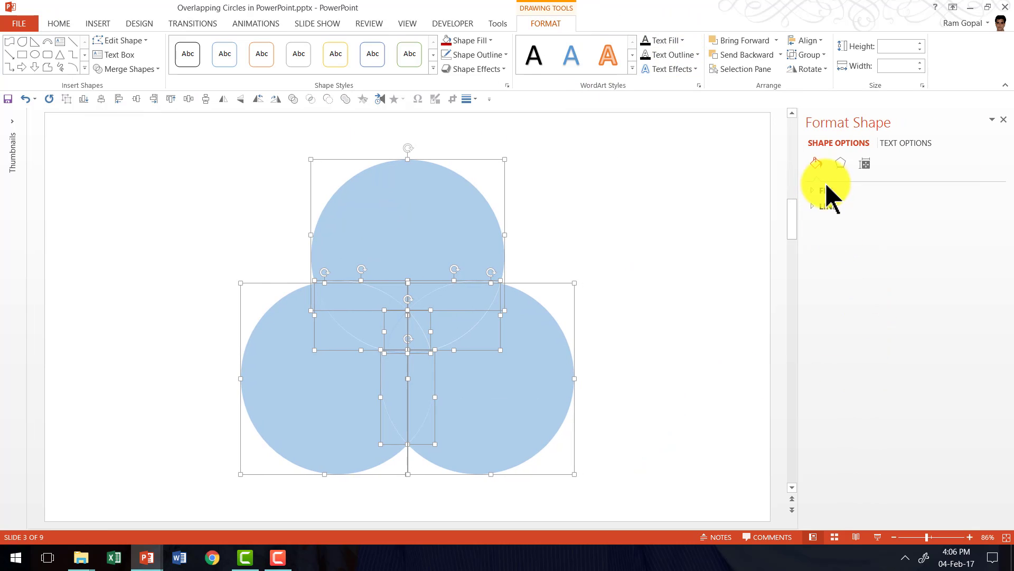
left_click(831, 191)
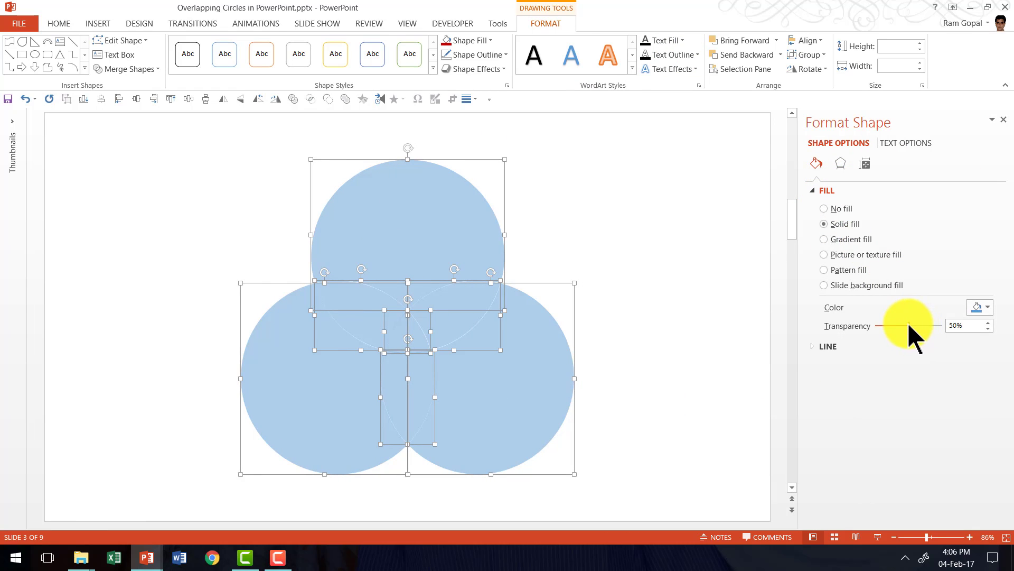
left_click_drag(910, 326, 793, 328)
left_click(639, 328)
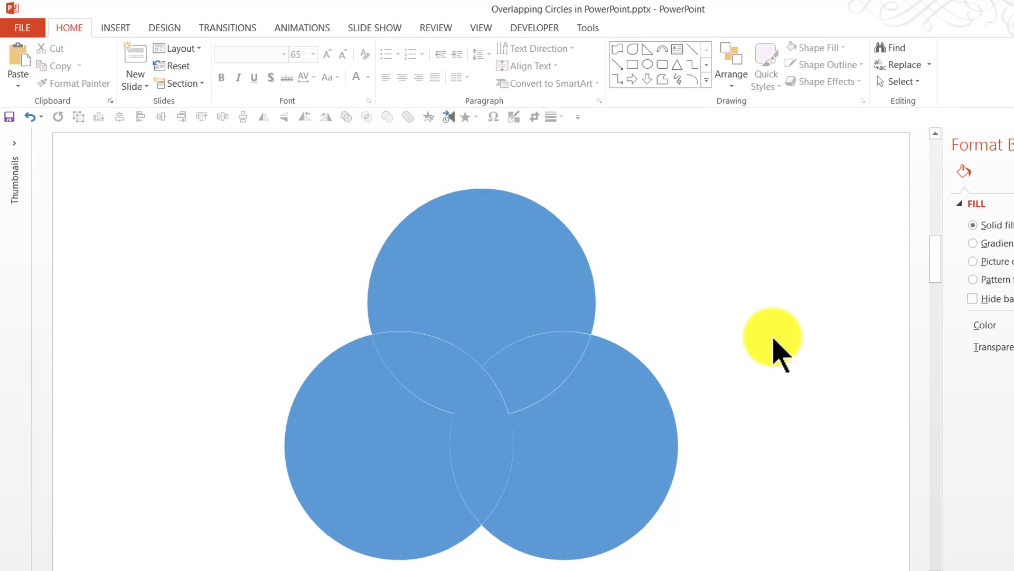
Step: Union the top circle piece with its smaller overlap piece into one shape
left_click(516, 221)
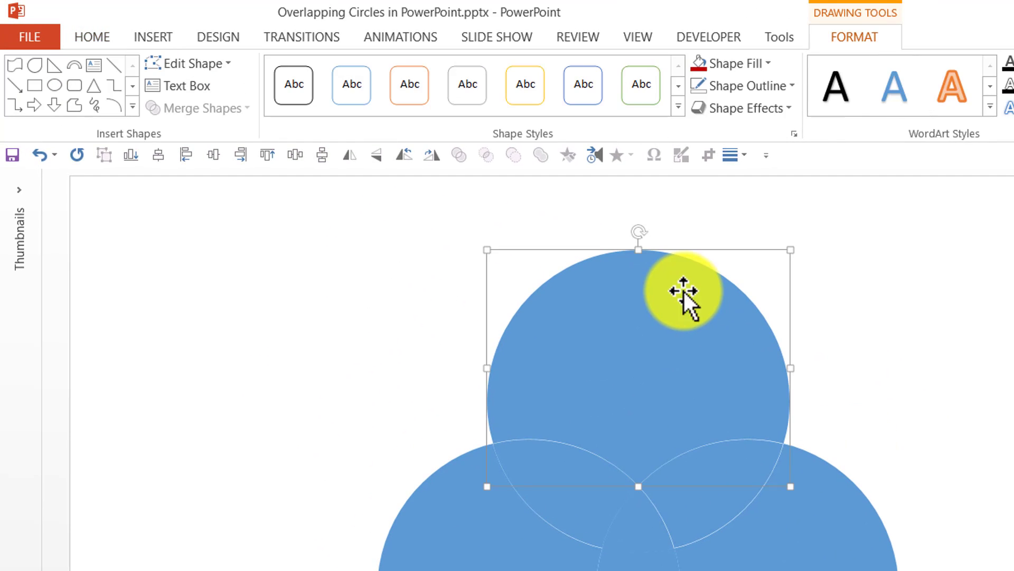
left_click_drag(523, 399, 587, 340)
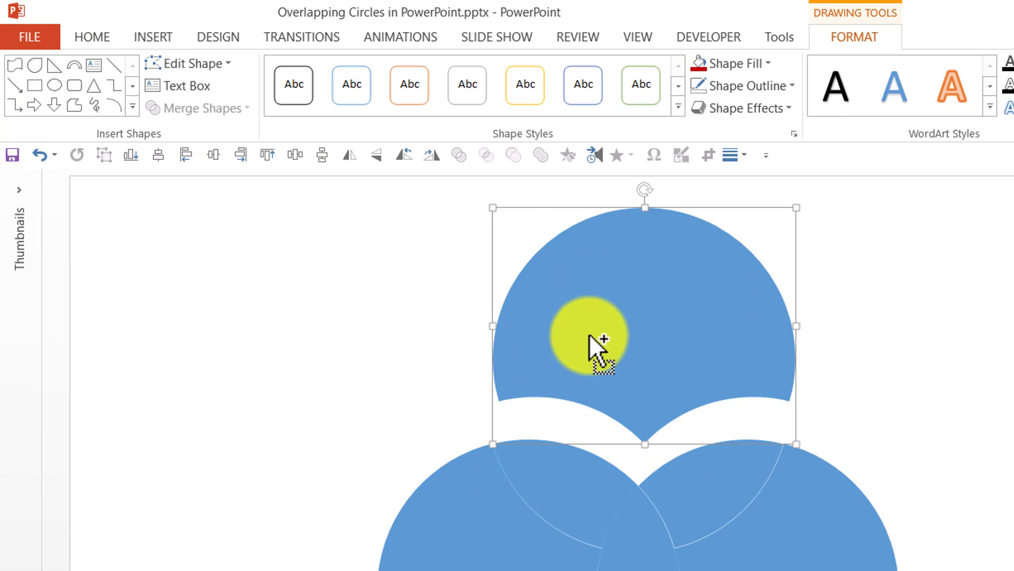
key("ctrl+z")
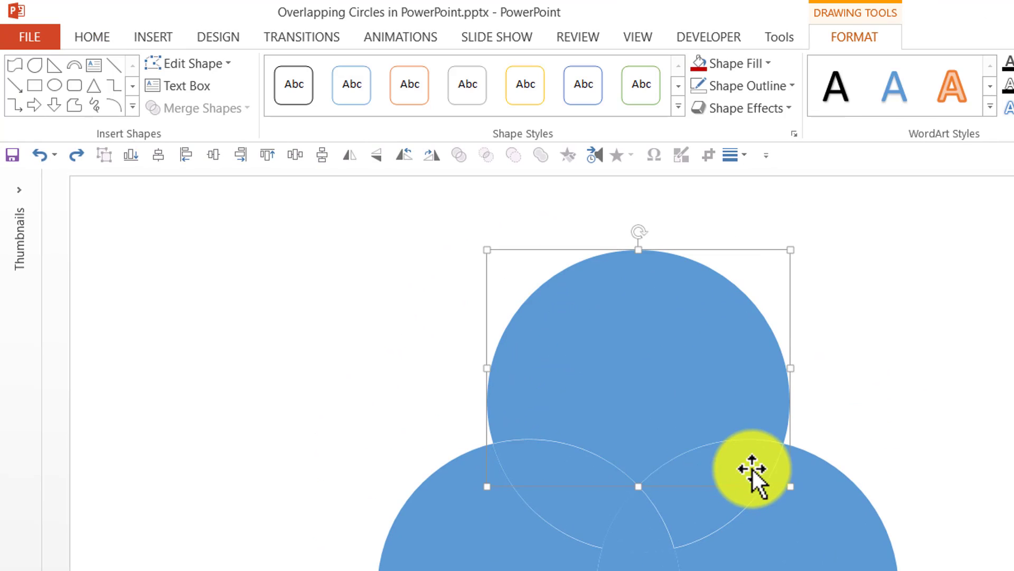
left_click(724, 466, "shift")
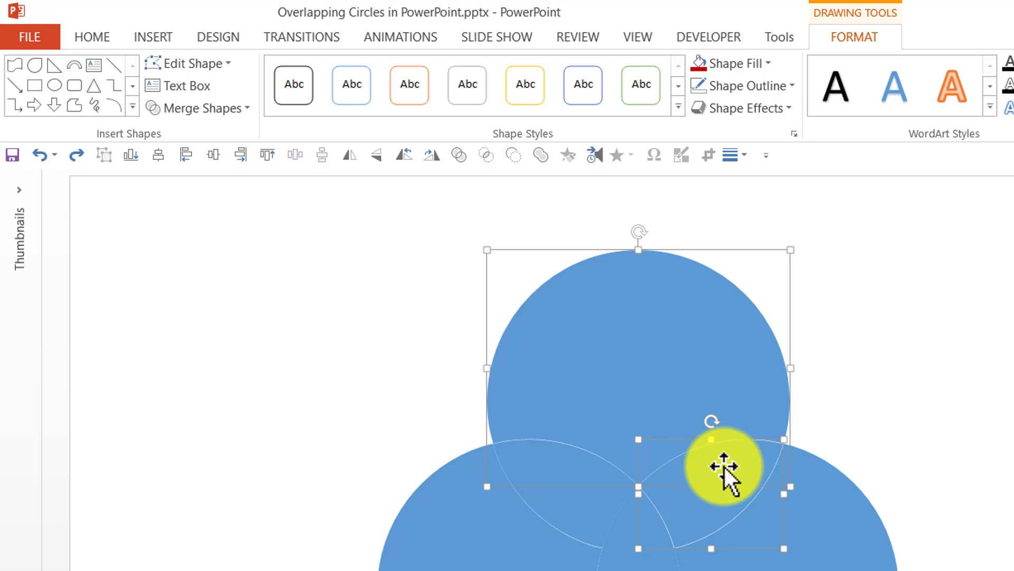
left_click(201, 110)
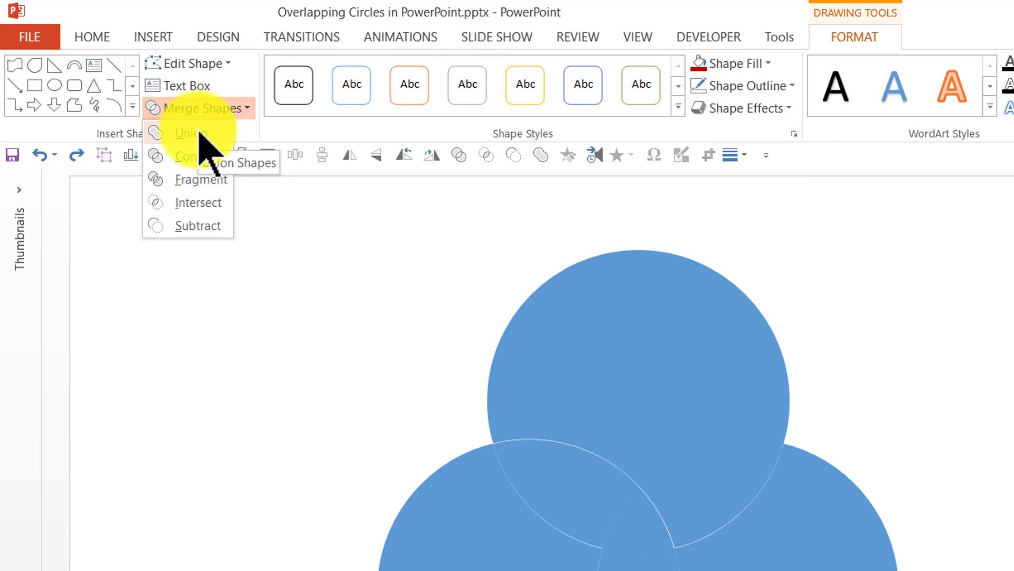
left_click(200, 135)
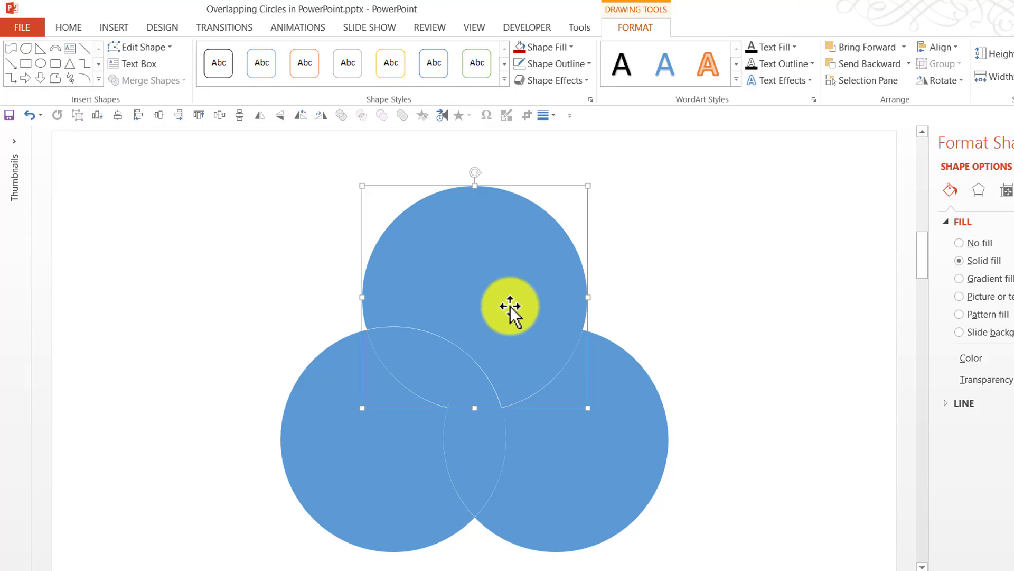
Step: Fill the merged top circle dark orange
left_click(552, 47)
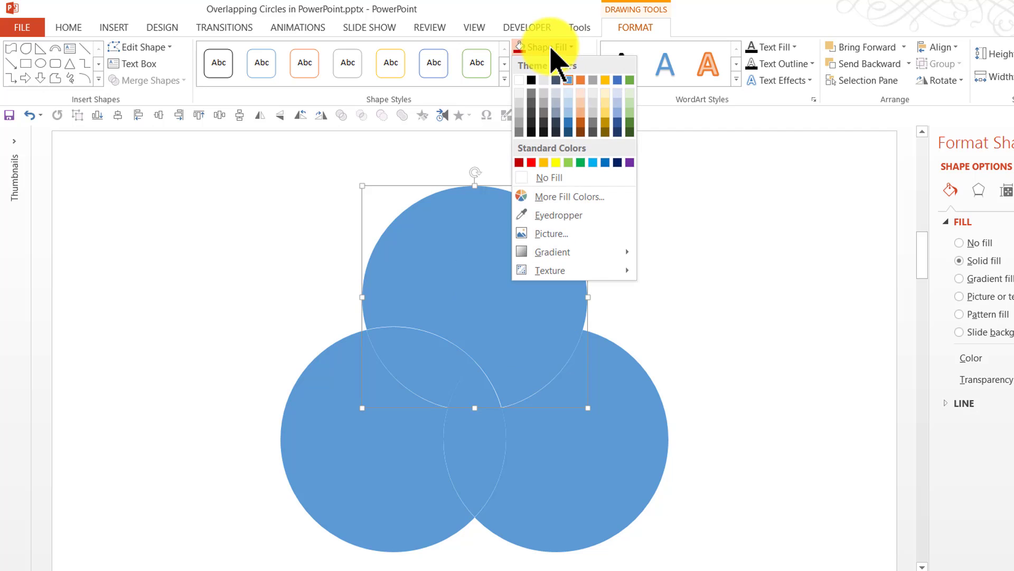
left_click(580, 122)
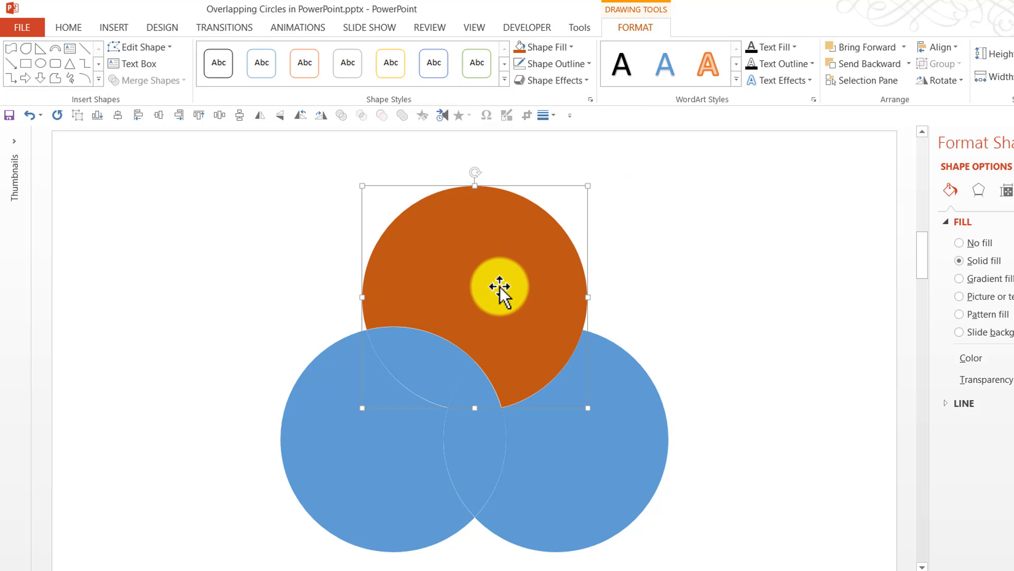
left_click(613, 388)
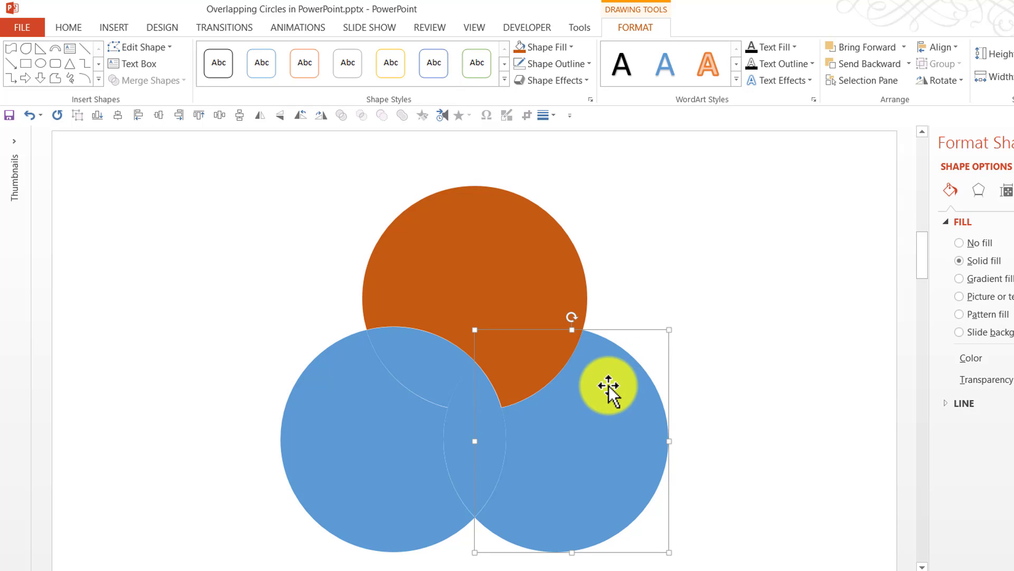
Step: Union the lens piece into the lower-right circle and fill it dark green
left_click(459, 441, "shift")
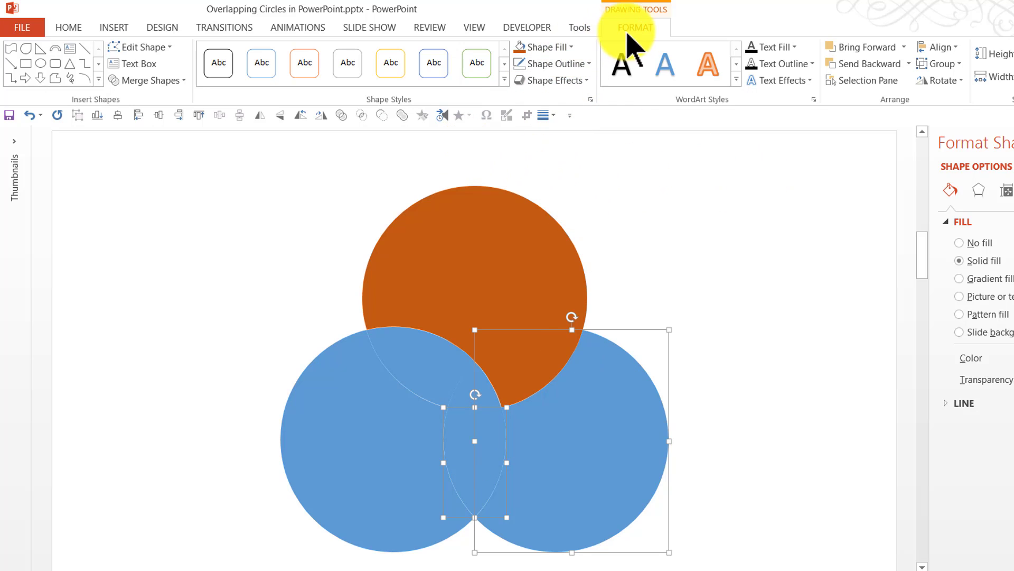
left_click(177, 82)
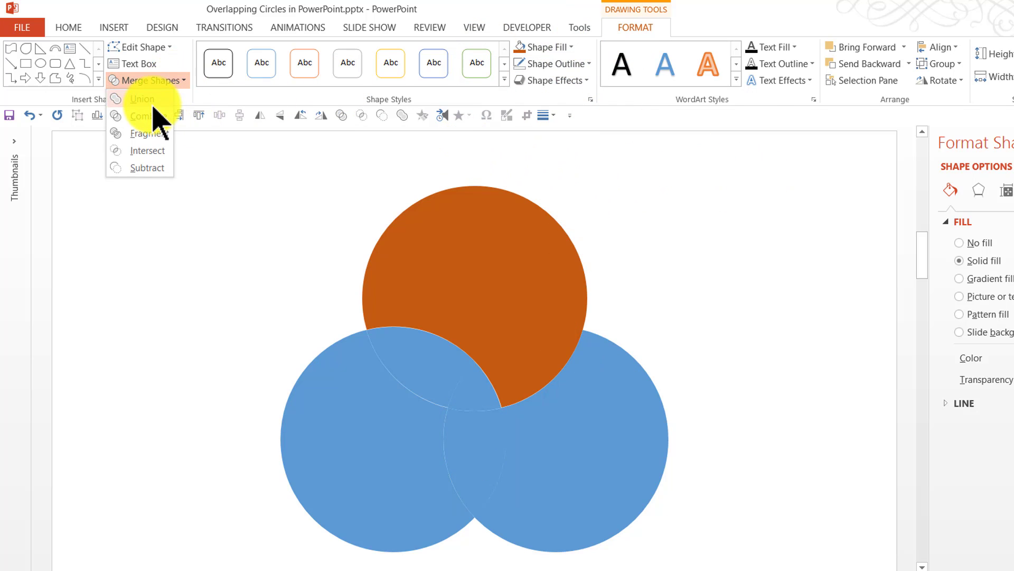
left_click(150, 91)
left_click(566, 48)
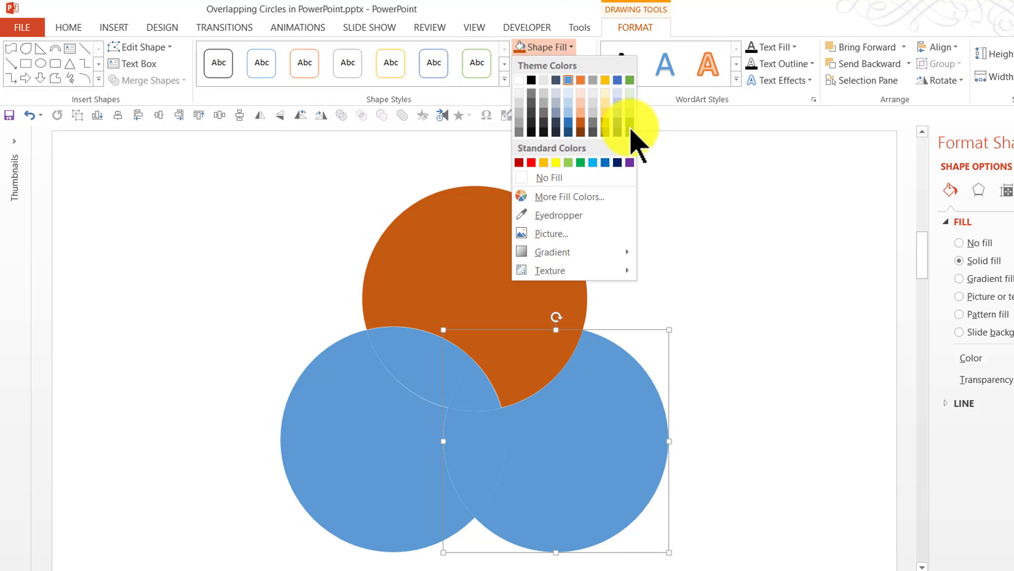
left_click(630, 125)
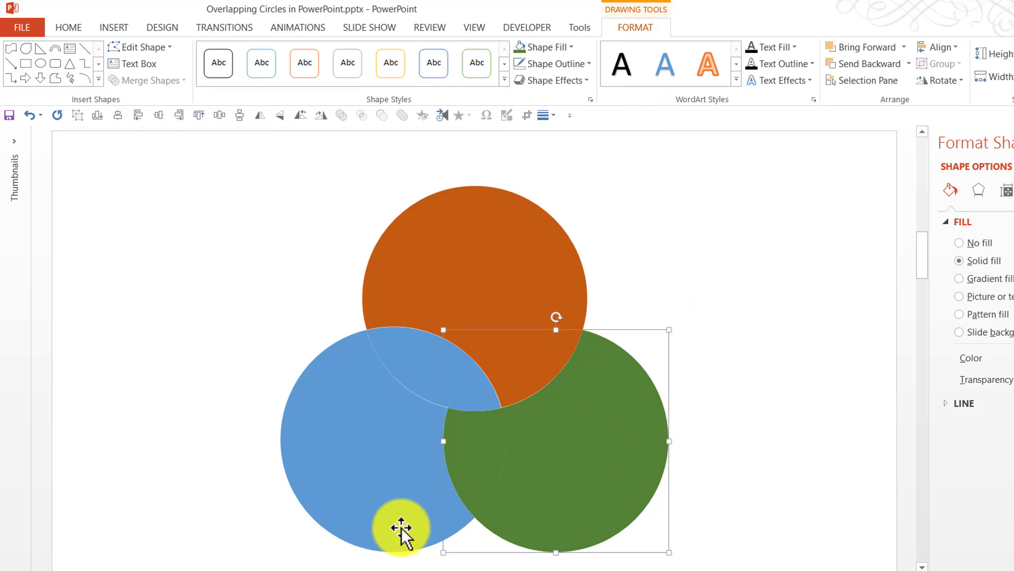
Step: Union the left circle with the upper lens piece and fill it a darker blue
left_click(392, 494)
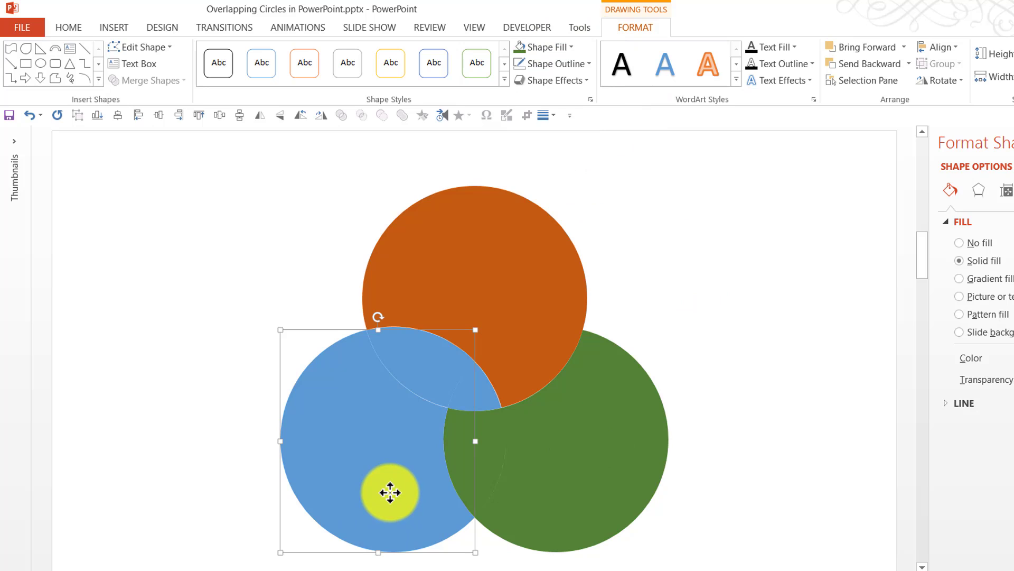
left_click(394, 348, "shift")
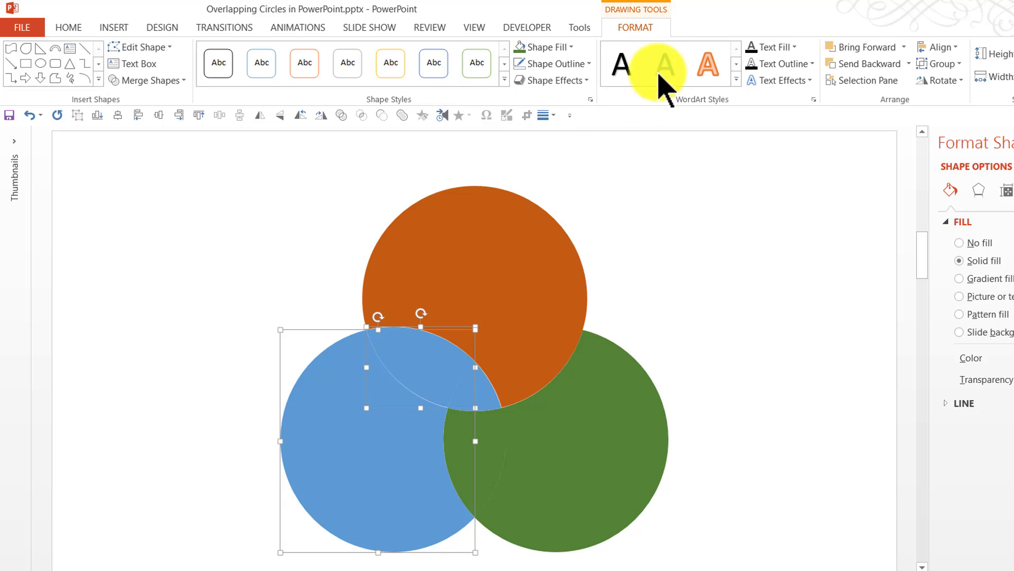
left_click(168, 81)
left_click(169, 99)
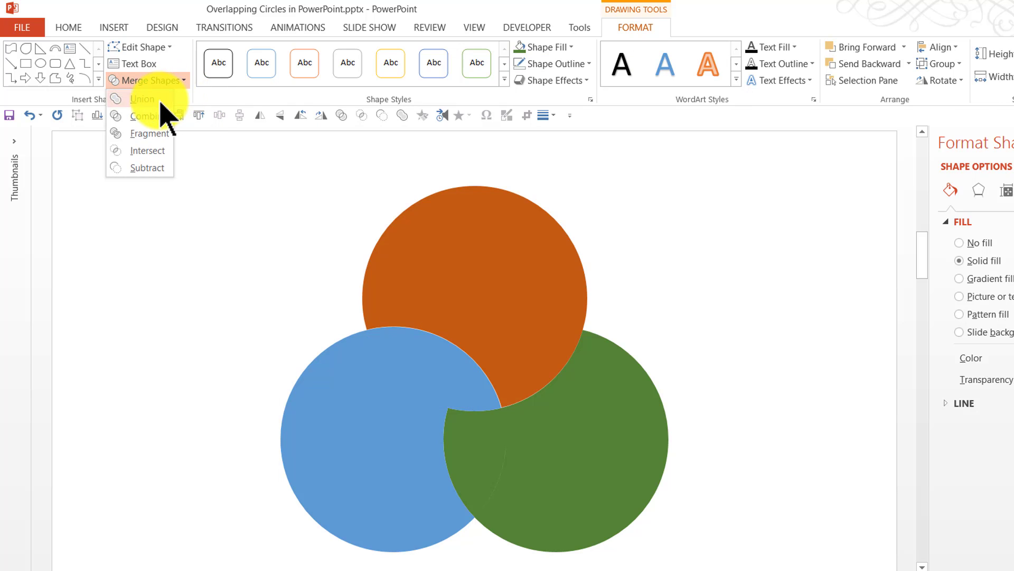
left_click(561, 47)
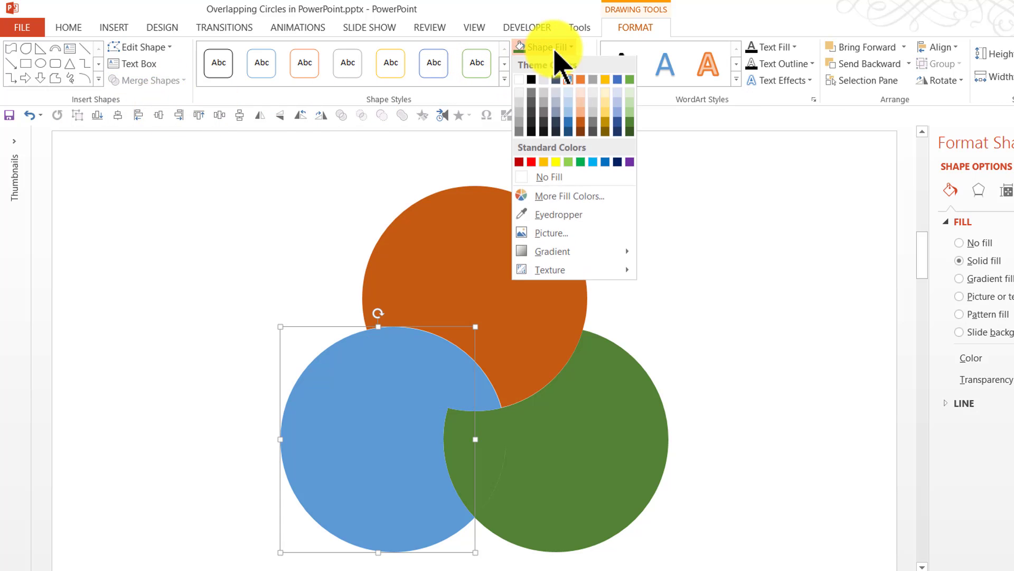
left_click(569, 125)
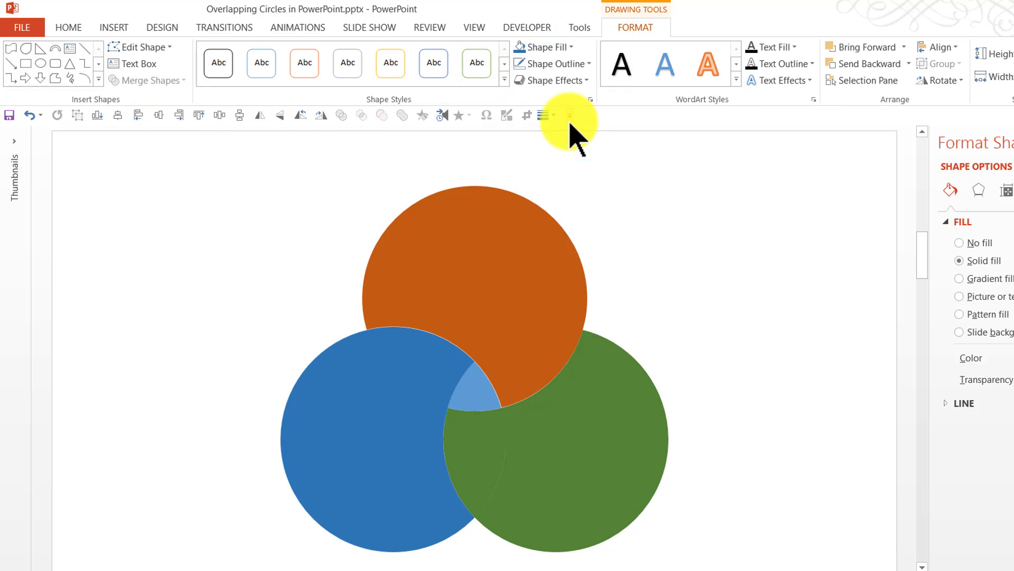
left_click(813, 335)
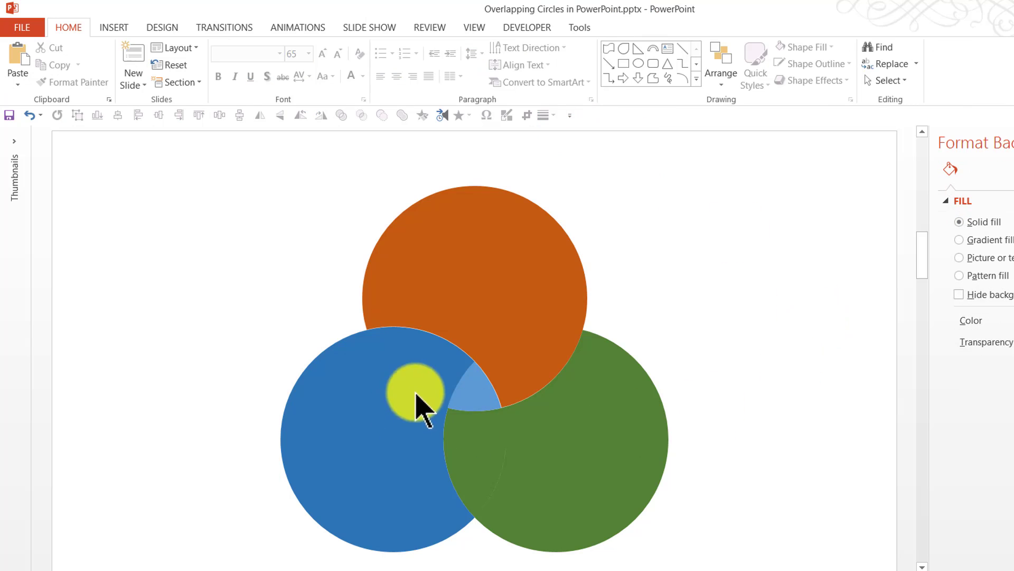
Step: Delete the small light-blue wedge at the centre of the three circles
left_click(472, 386)
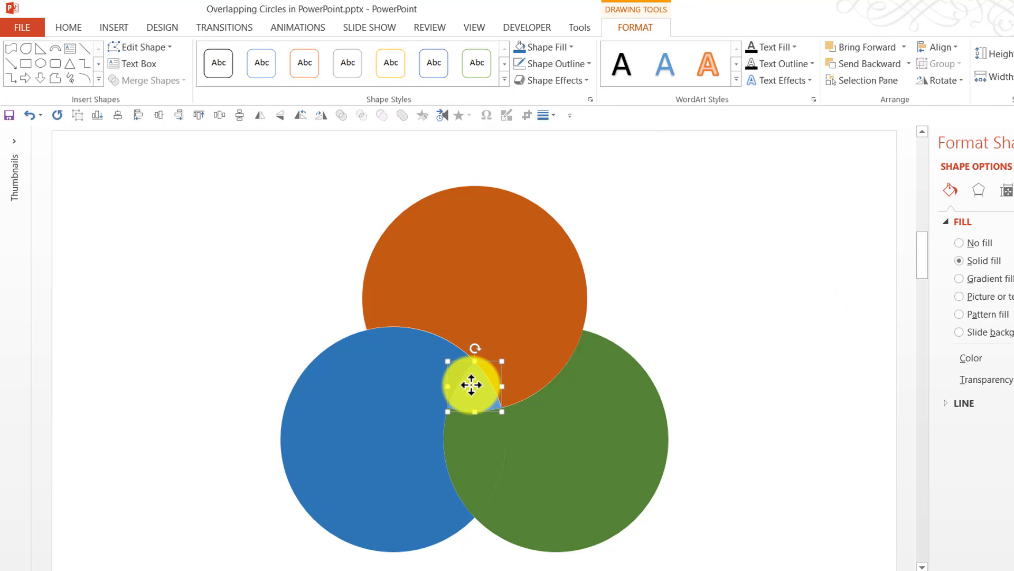
key("Delete")
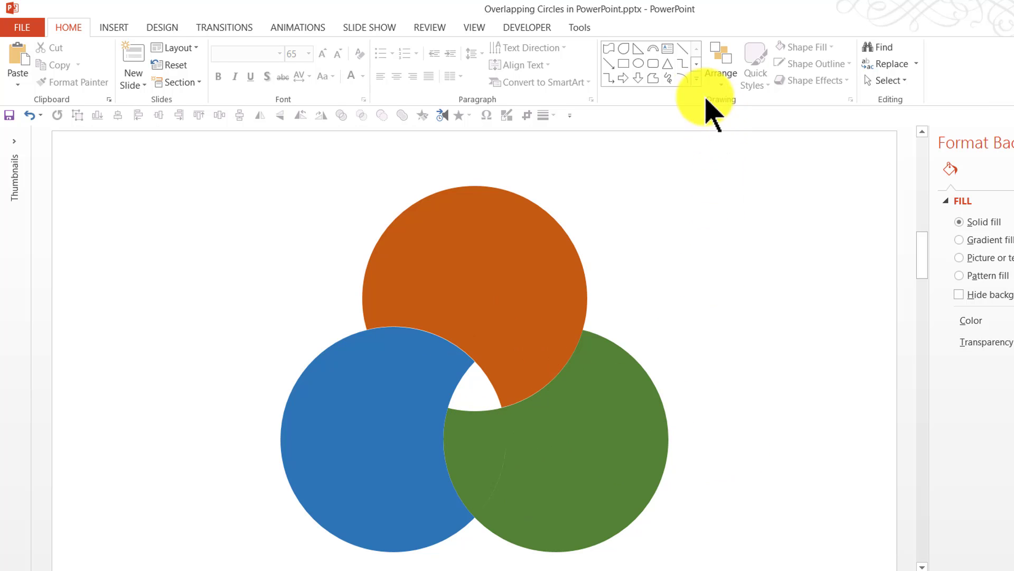
Step: Draw an oval circle over the central gap and centre it there
left_click(696, 79)
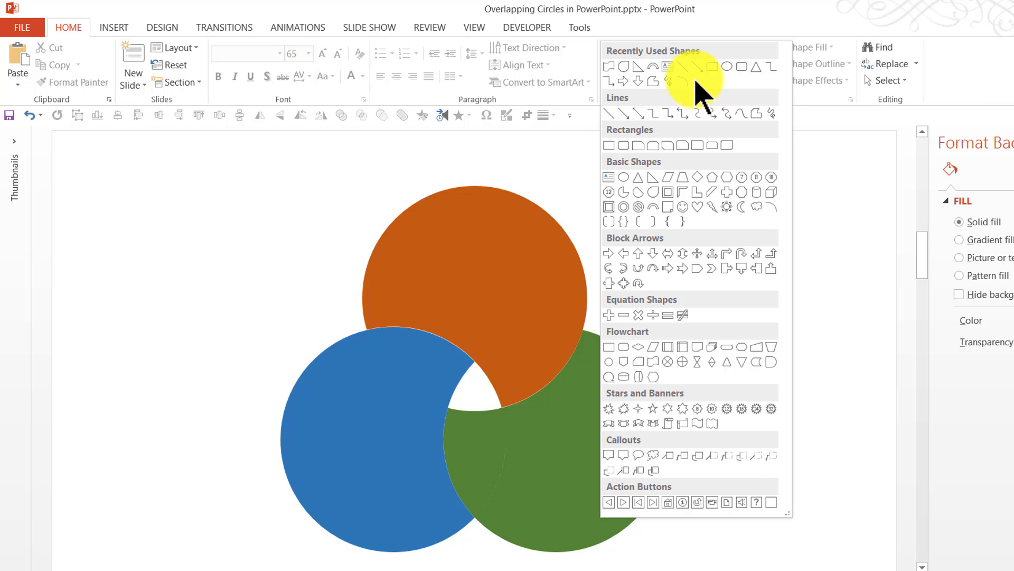
left_click(625, 178)
mouse_move(423, 314)
left_mouse_down()
mouse_move(528, 441)
mouse_move(570, 461)
left_mouse_up()
mouse_move(490, 373)
left_mouse_down()
mouse_move(446, 385)
mouse_move(474, 379)
mouse_move(467, 374)
left_mouse_up()
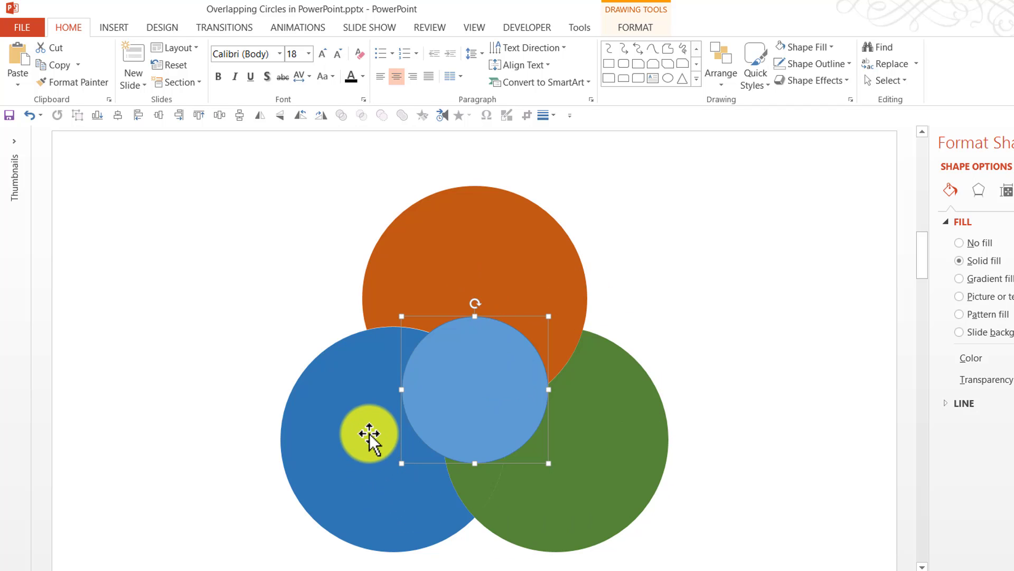
Step: Give the centre circle a white fill and no outline
left_click(805, 47)
left_click(779, 80)
left_click(816, 64)
left_click(822, 196)
left_click(660, 364)
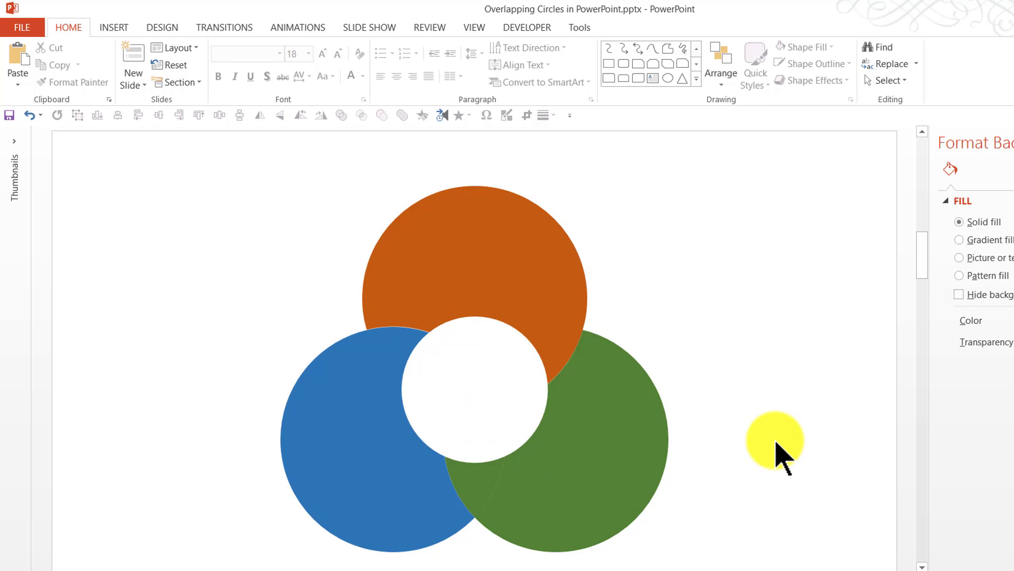
key("ctrl+z")
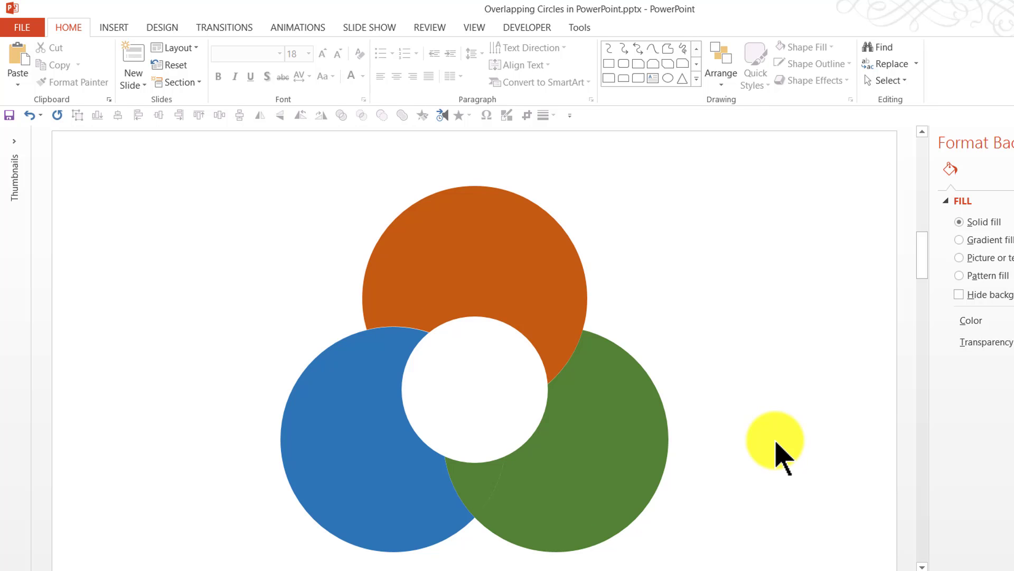